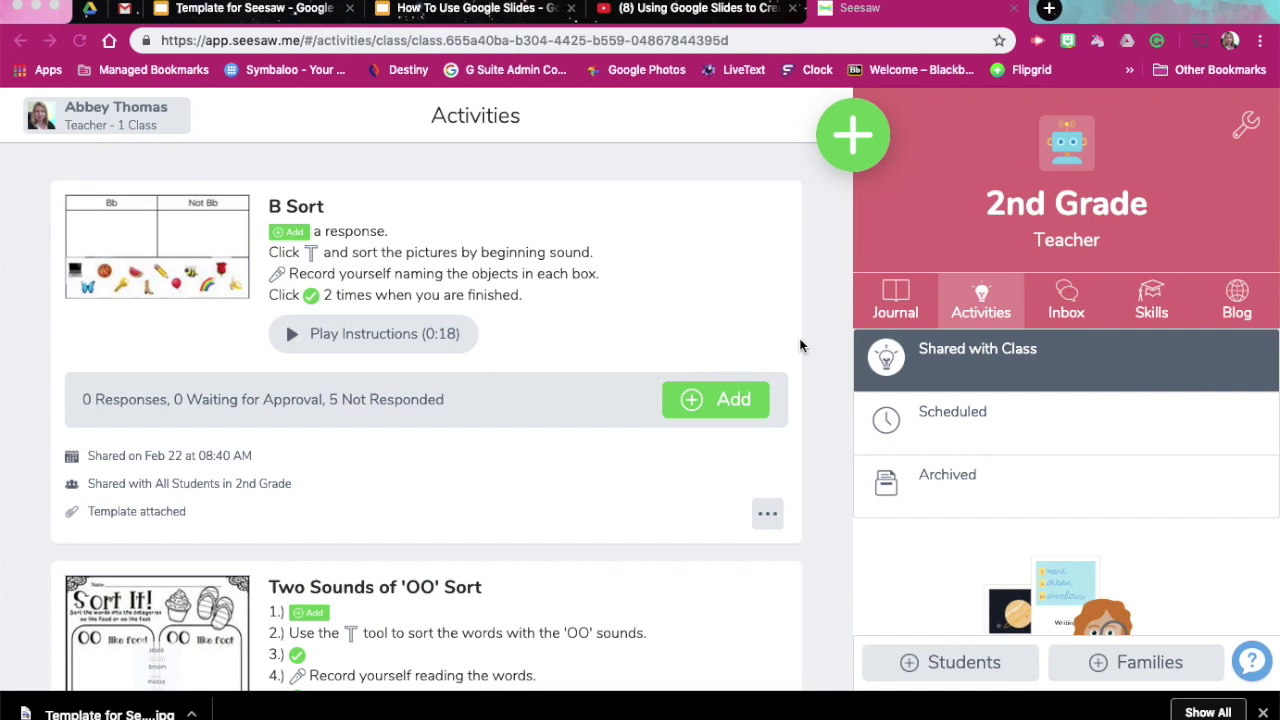
Step: Start a new activity in the personal activity library and name it "Farm Story"
left_click(855, 146)
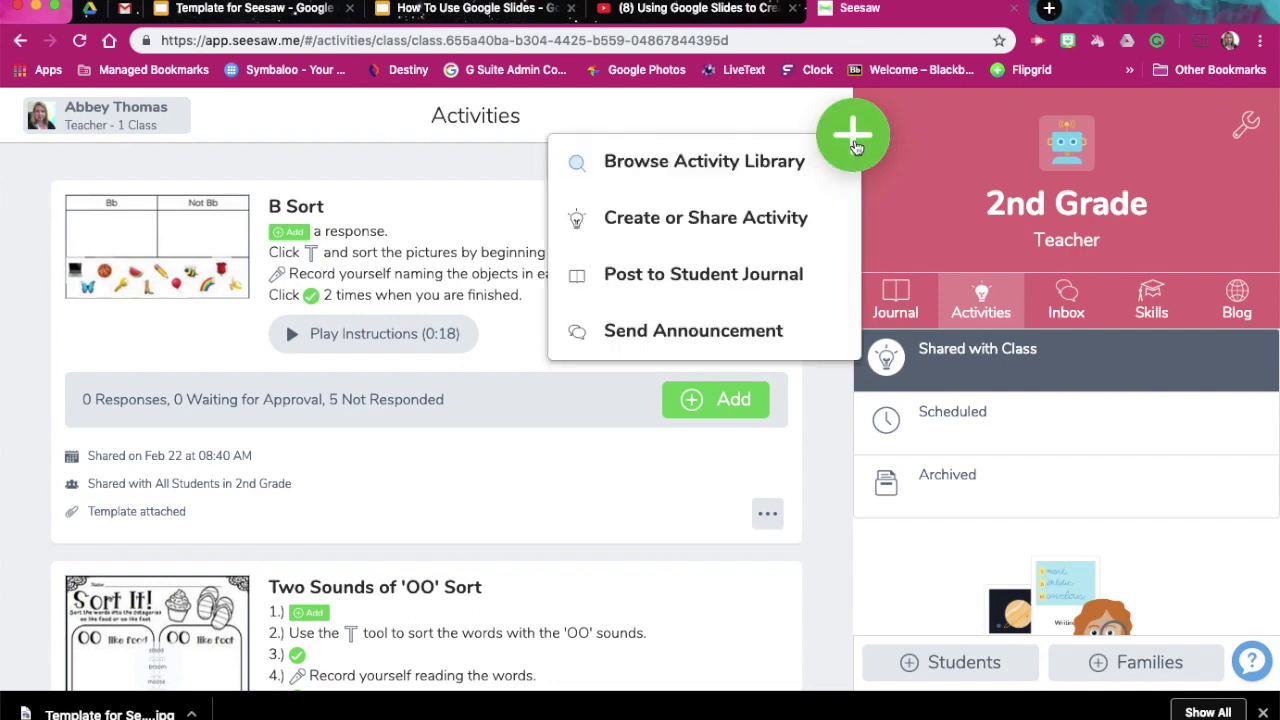
left_click(757, 215)
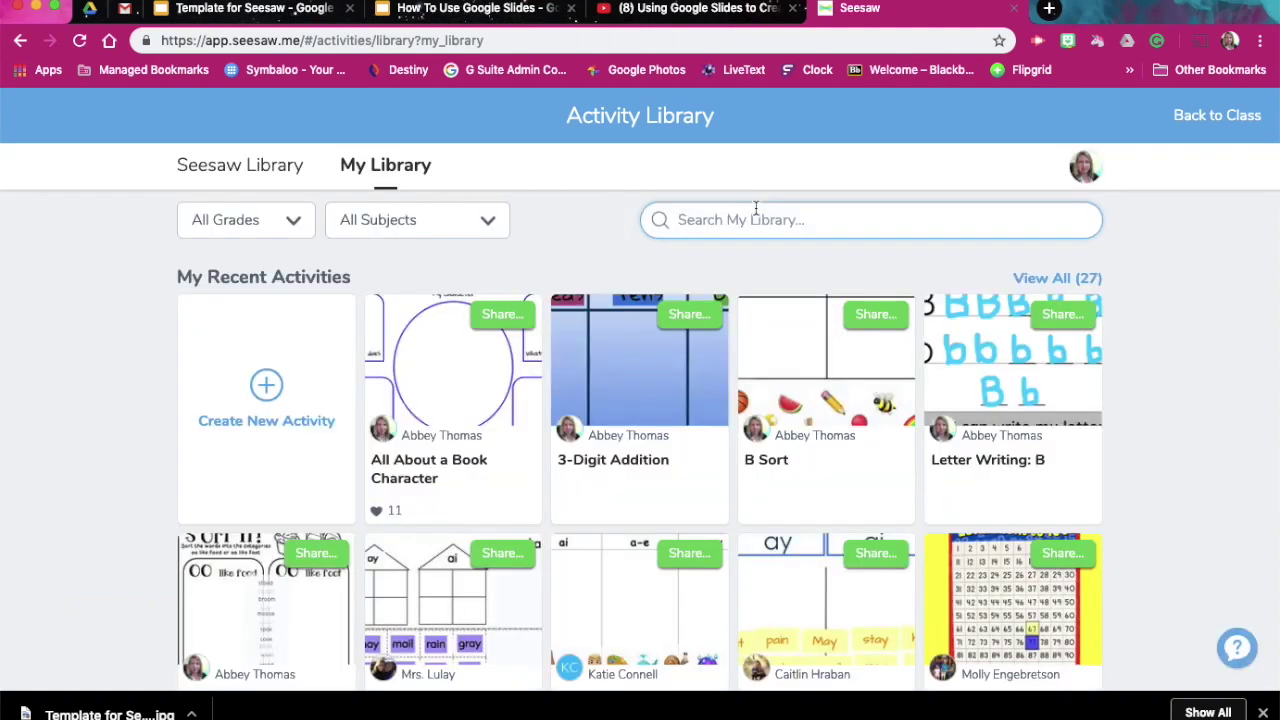
left_click(261, 392)
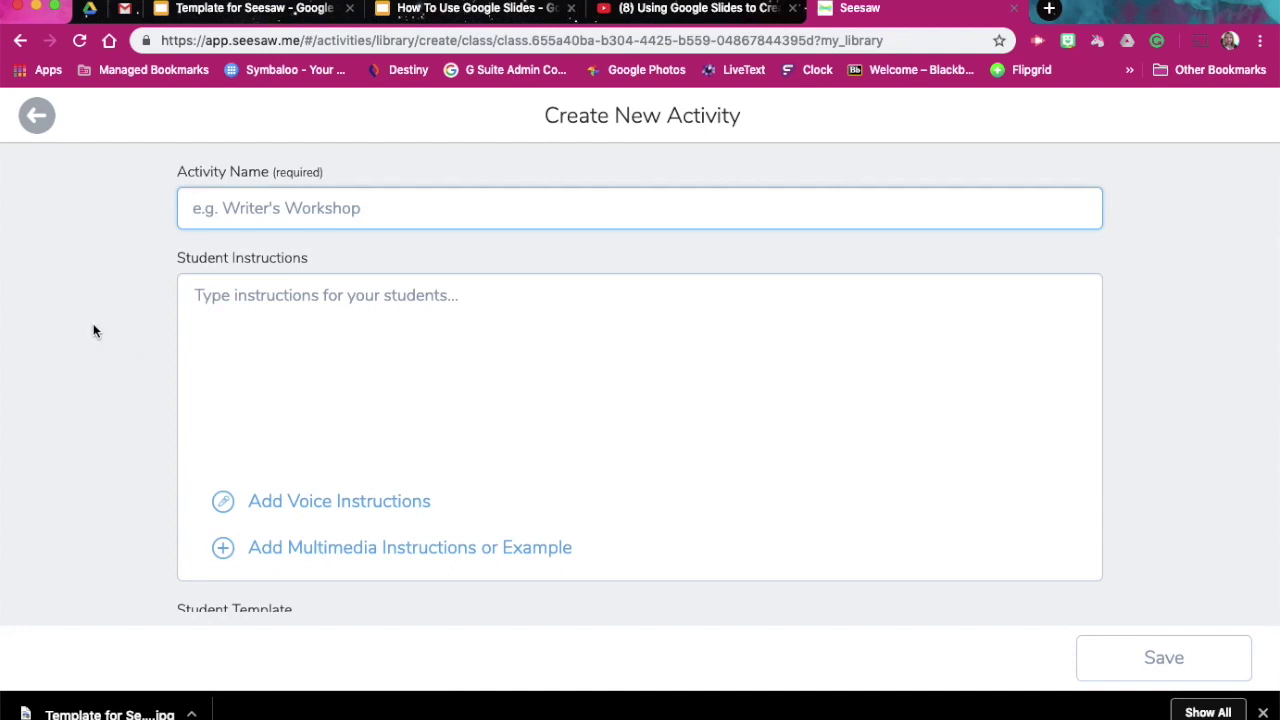
type("Farm ")
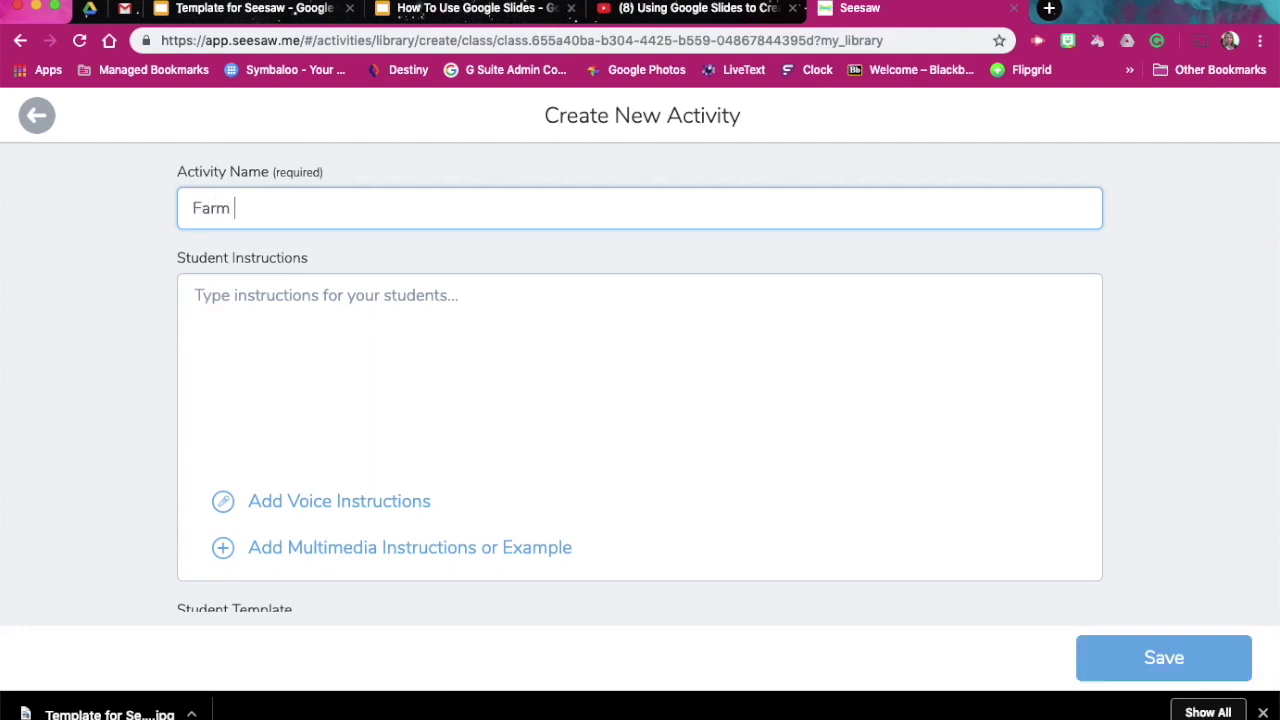
type("Story")
Step: Begin the student instructions with the line "Click :add:"
left_click(214, 306)
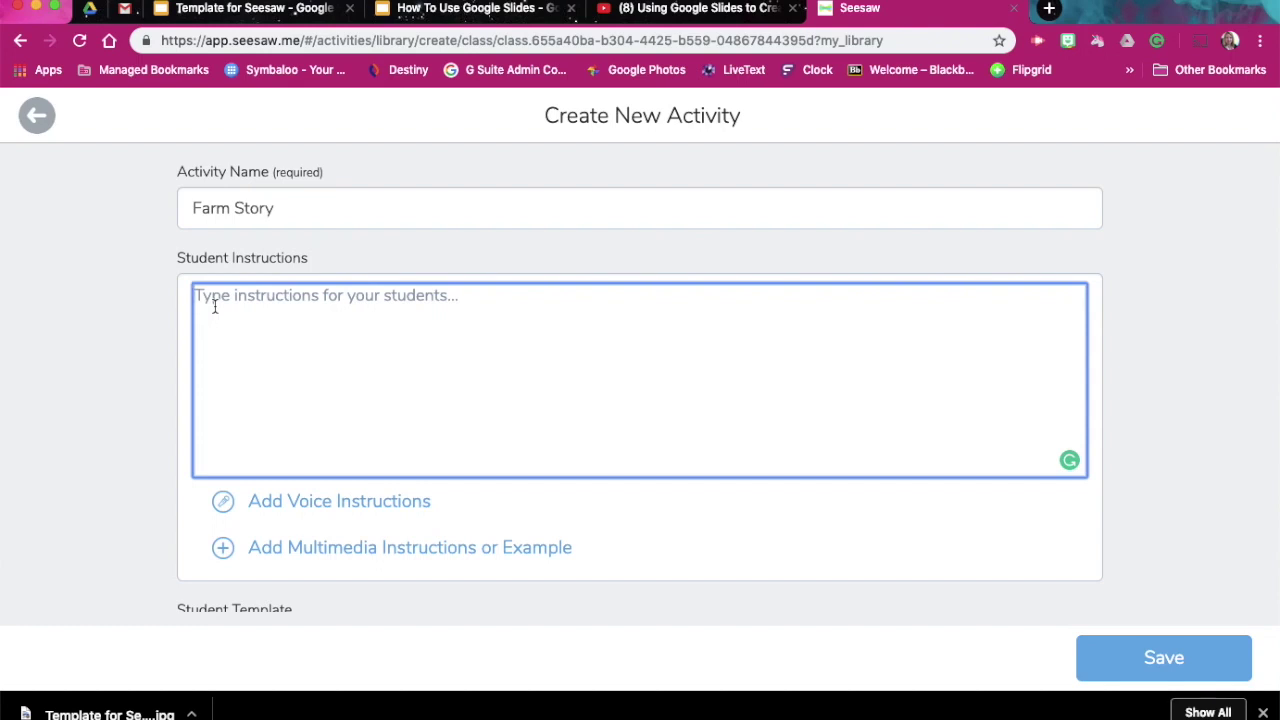
type("Click ")
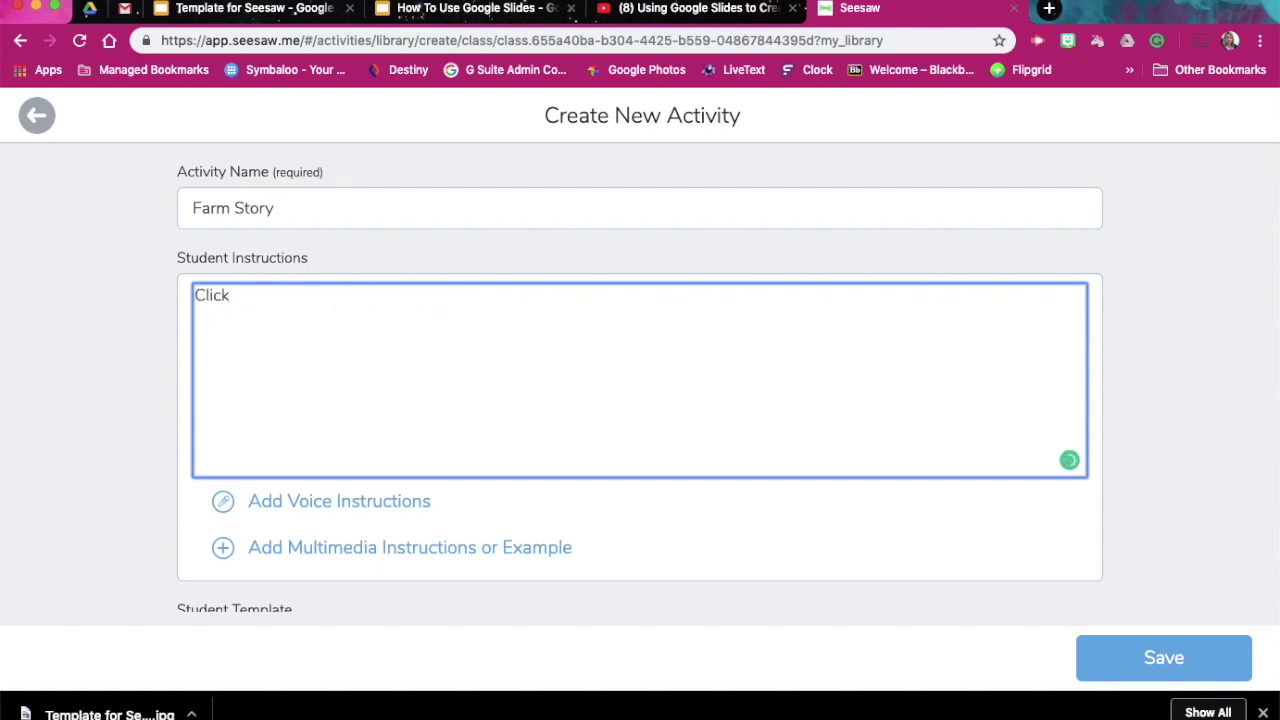
type(":add:")
key("Return")
Step: Add the instruction line "Click the :label: tool and write a story with at least 3 sentences using the words from the box."
type("Click the :labe")
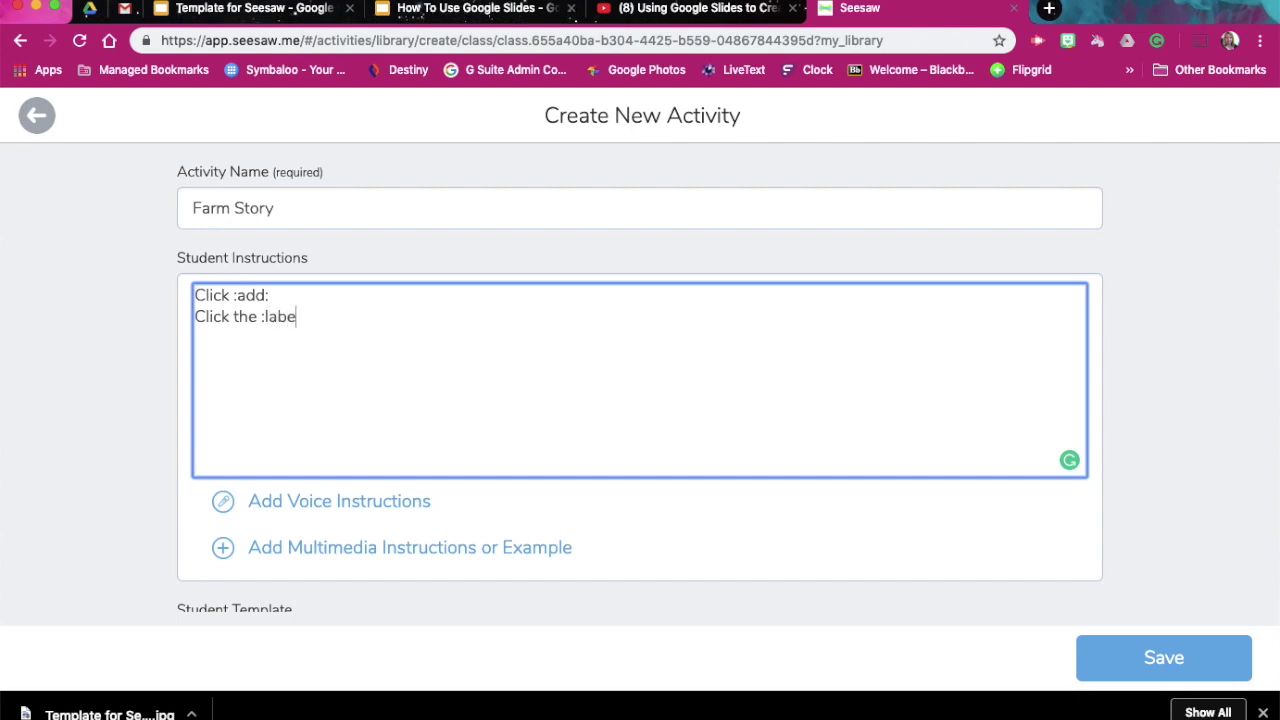
type("l: tool and write a story ")
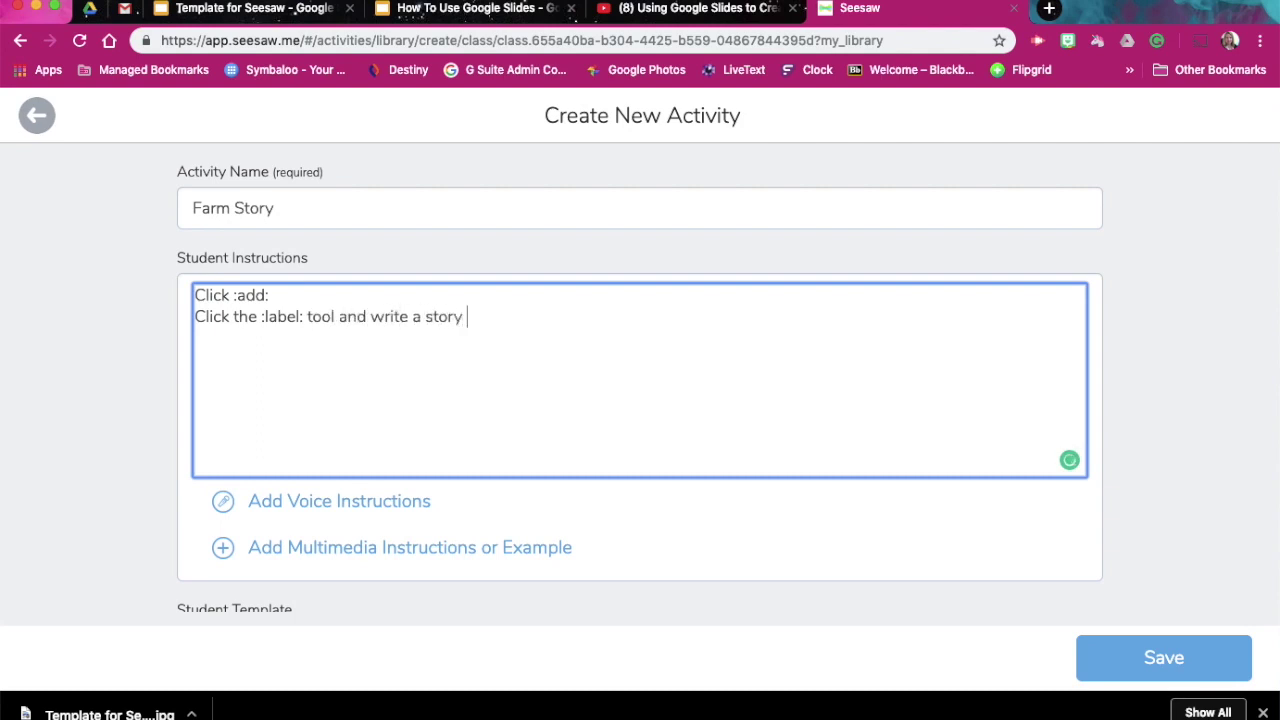
type("with at least 3 sentences")
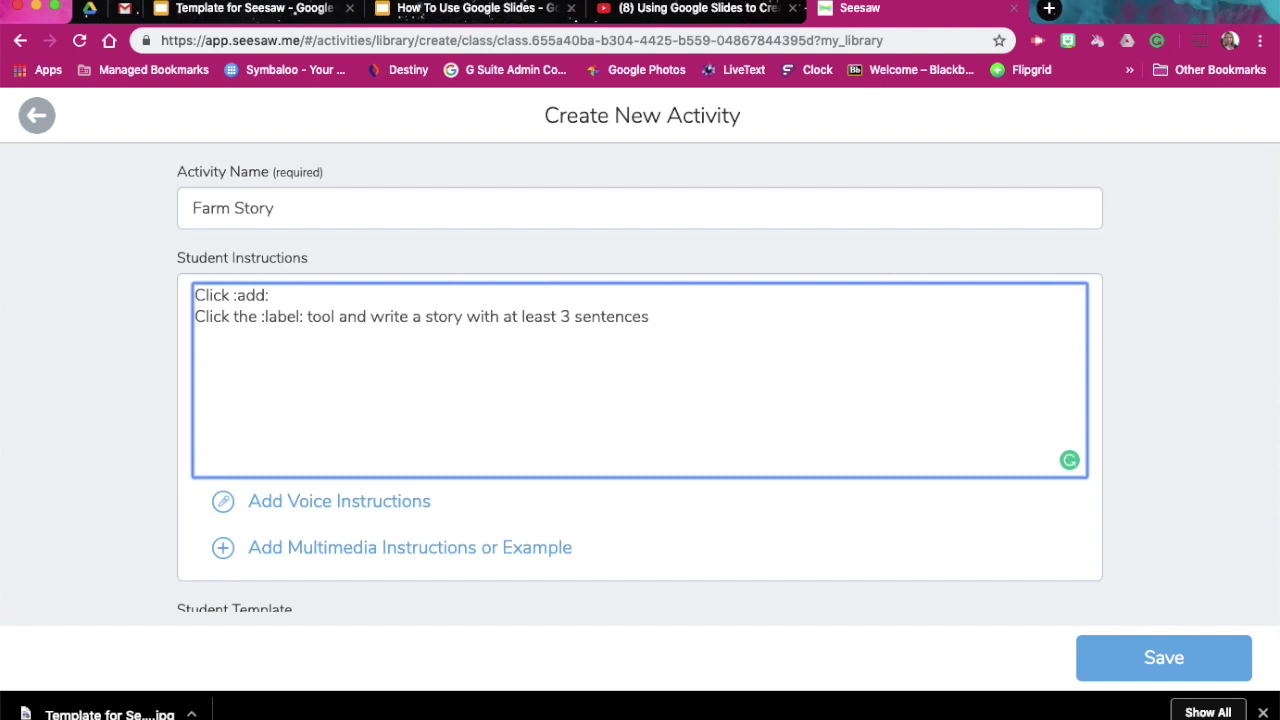
type(" using the words fromt he box")
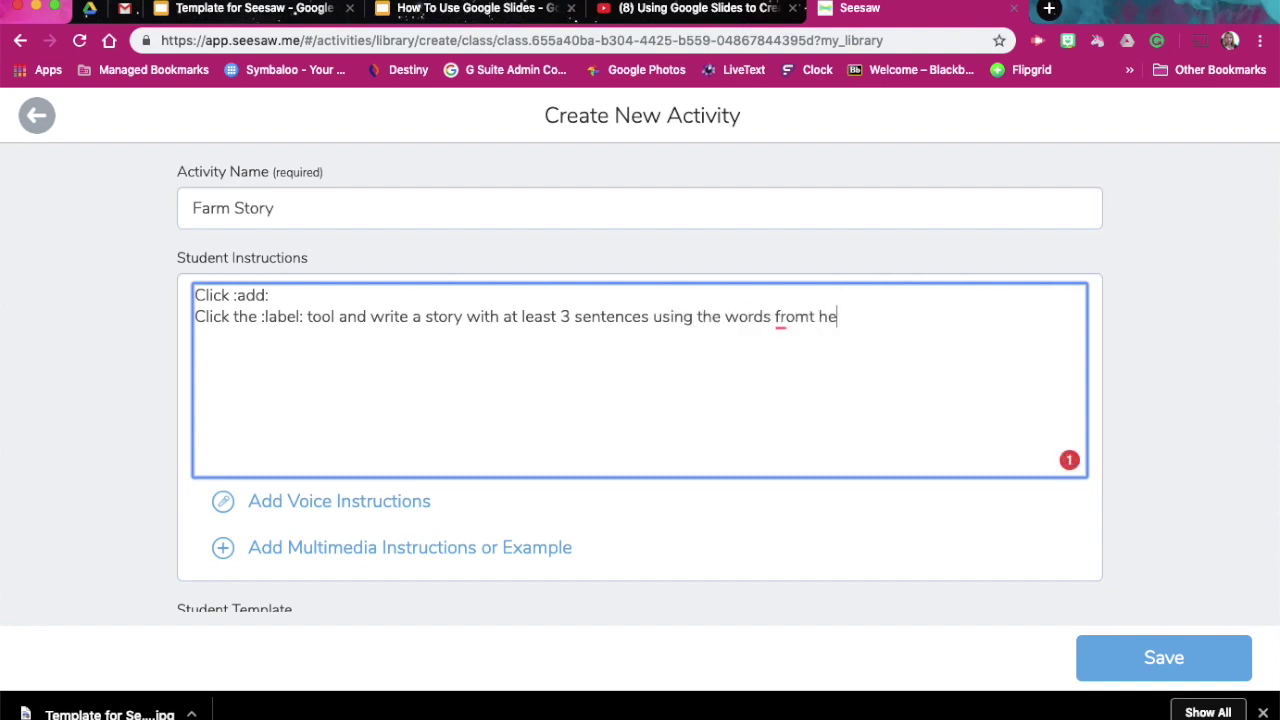
key("BackSpace")
key("BackSpace")
key("BackSpace")
key("BackSpace")
key("BackSpace")
key("BackSpace")
key("BackSpace")
key("BackSpace")
type("the box.")
key("Return")
Step: Add the instruction line "Click :mic: to record yourself reading the story."
type("Click :mic:")
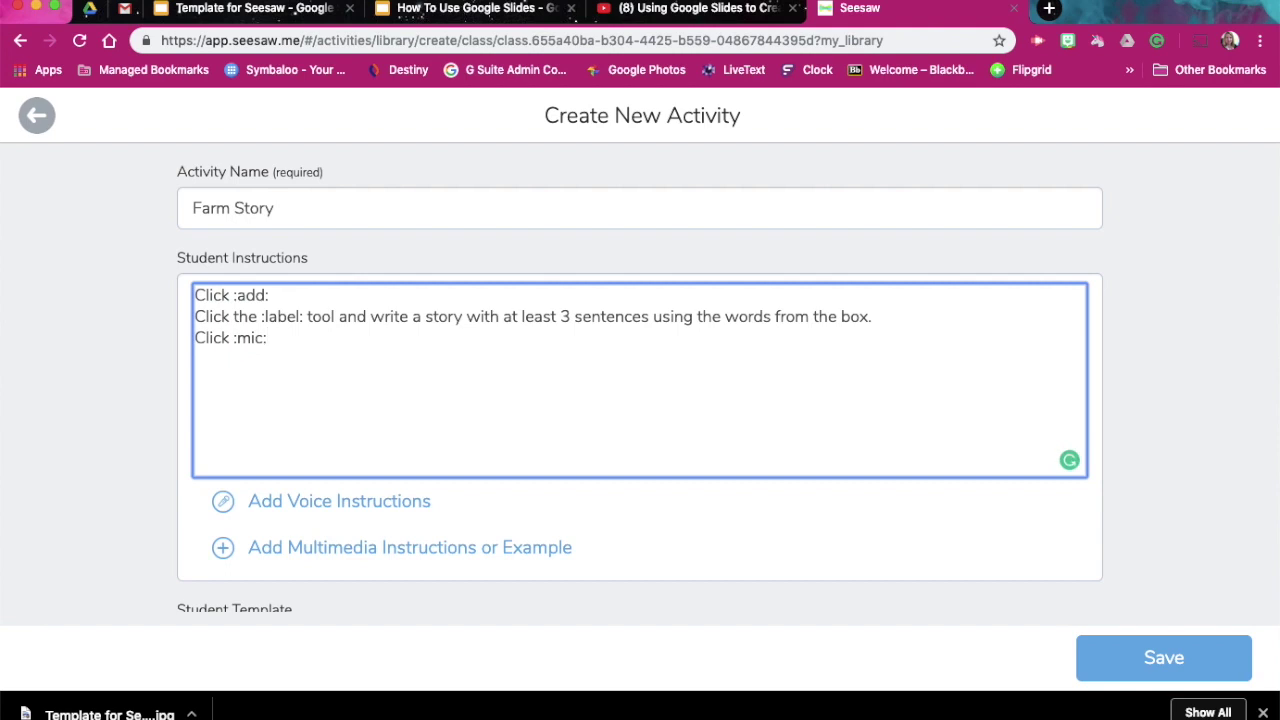
type(" to record your s")
key("BackSpace")
key("BackSpace")
type("self ")
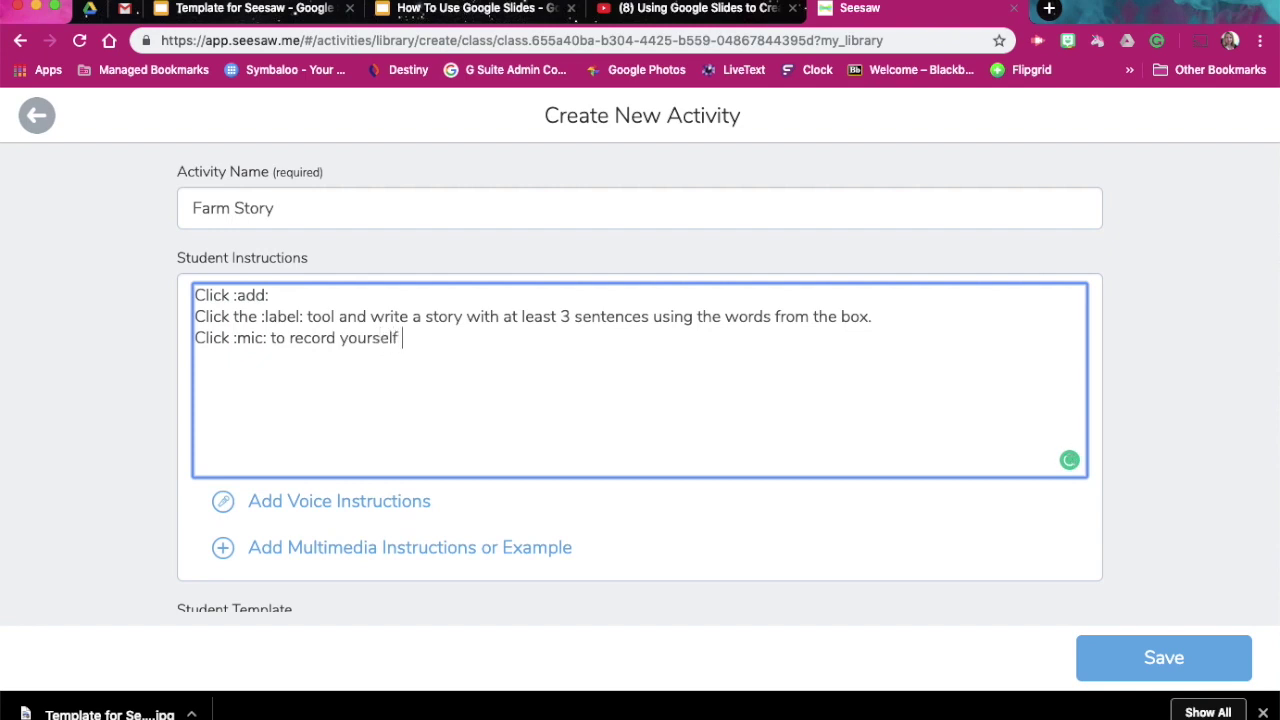
type("reading the story")
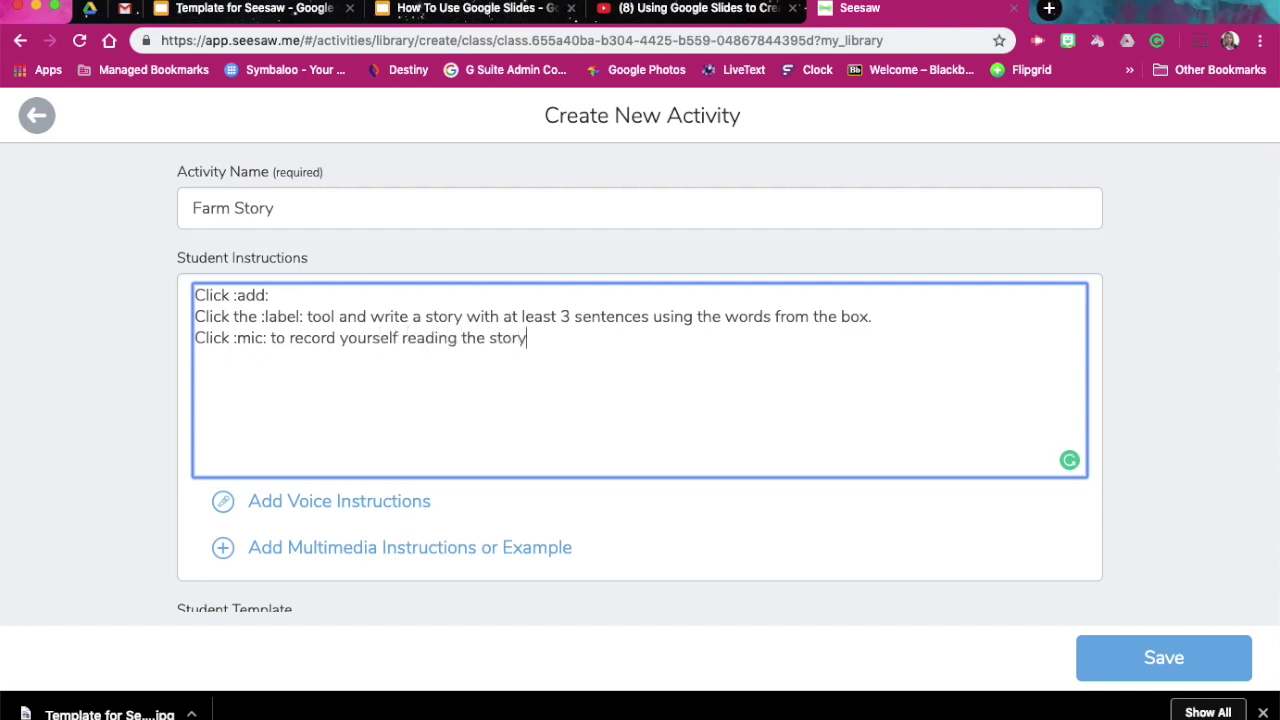
type(".")
key("Return")
Step: Finish the student instructions with two separate lines, each reading "Click :check:"
type("Click :check:")
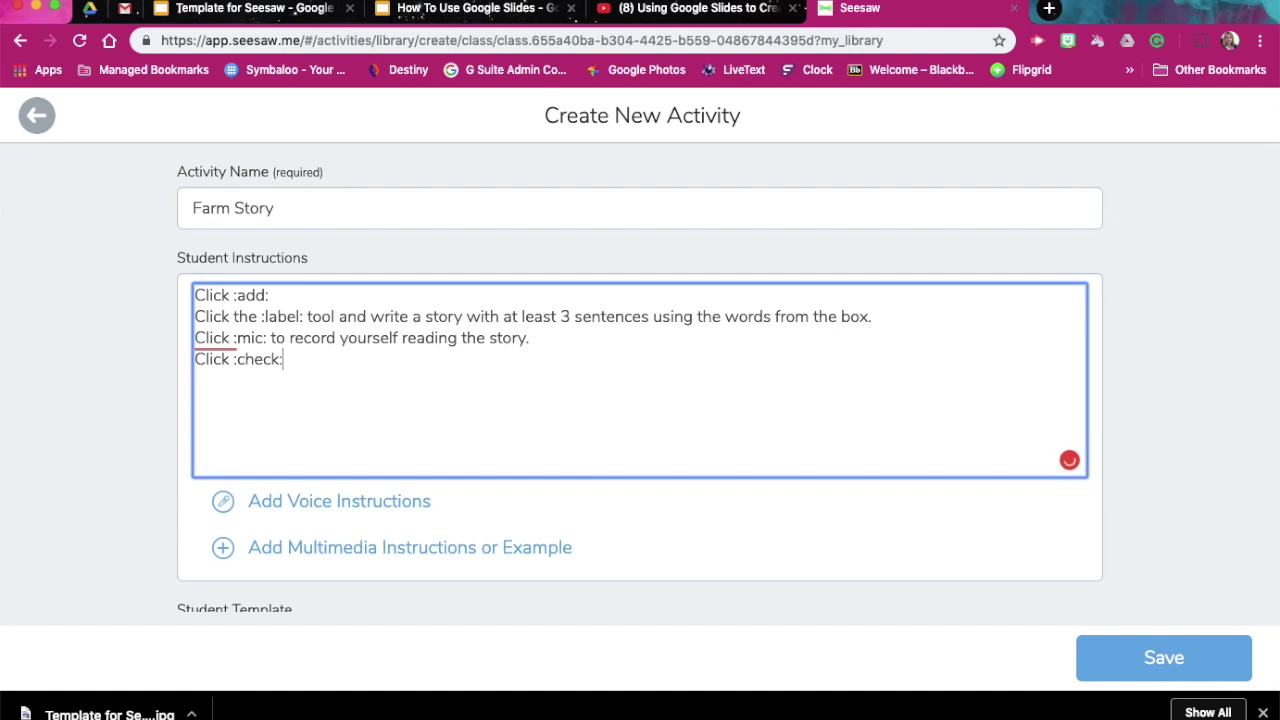
key("Return")
type("Click :check:")
Step: Attach the downloaded image Template for Seesaw.jpg to the activity as the template for student responses
scroll(363, 469, "down", 3)
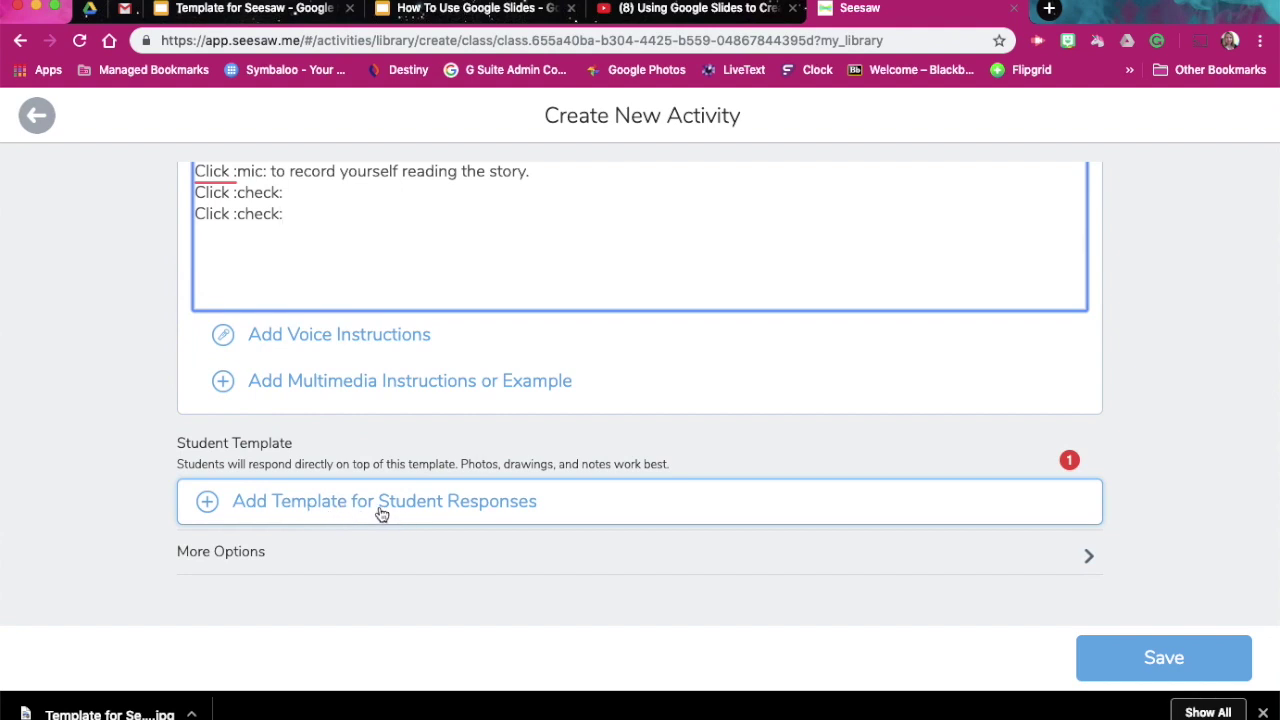
left_click(207, 502)
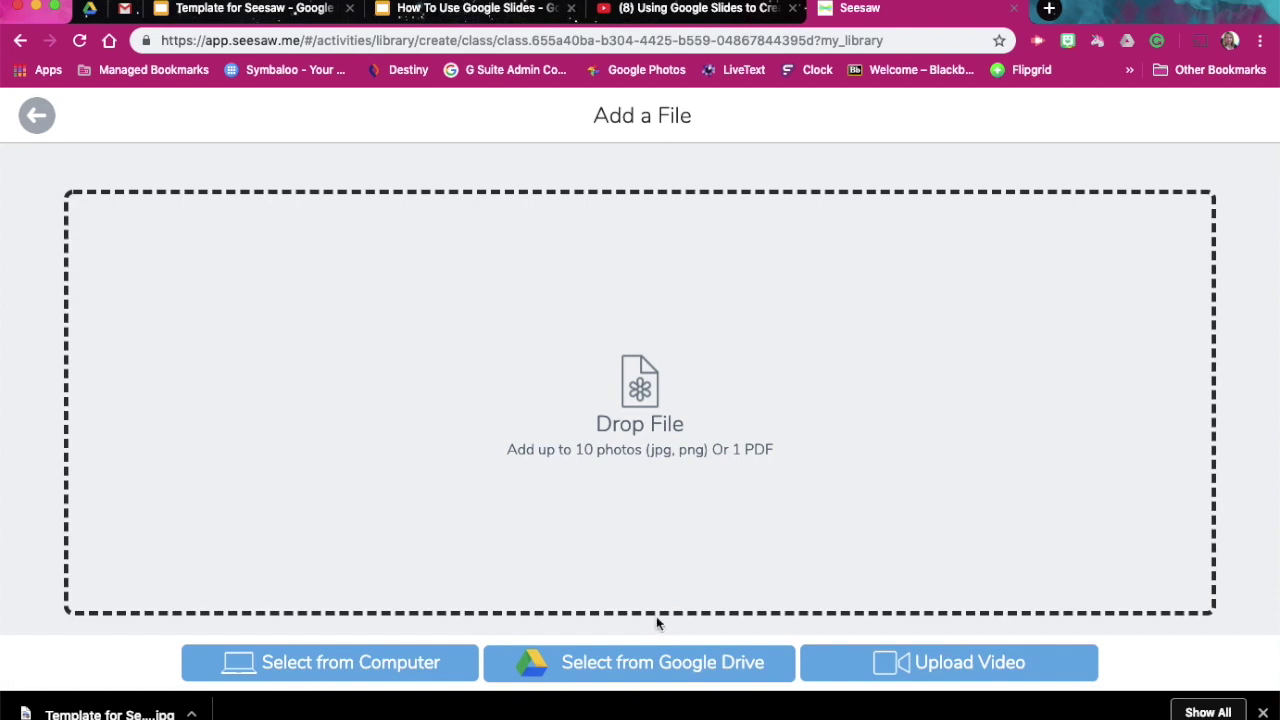
left_click_drag(100, 713, 237, 628)
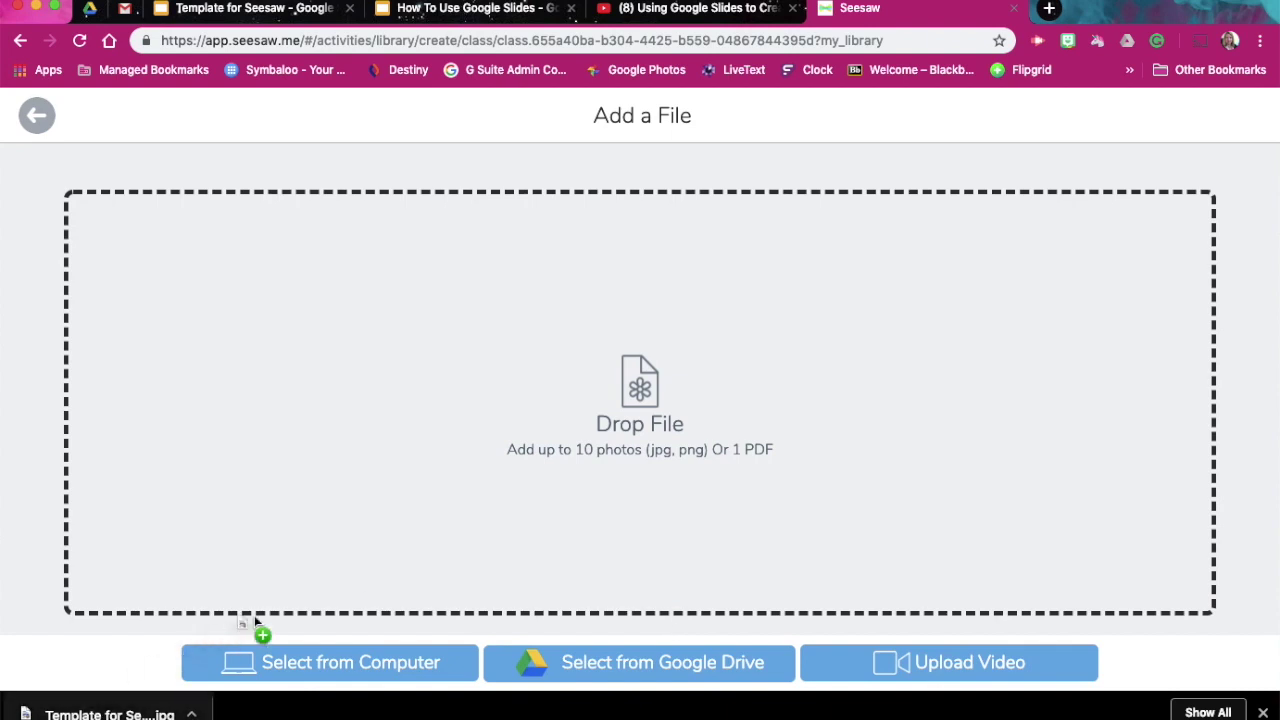
left_click_drag(373, 540, 657, 424)
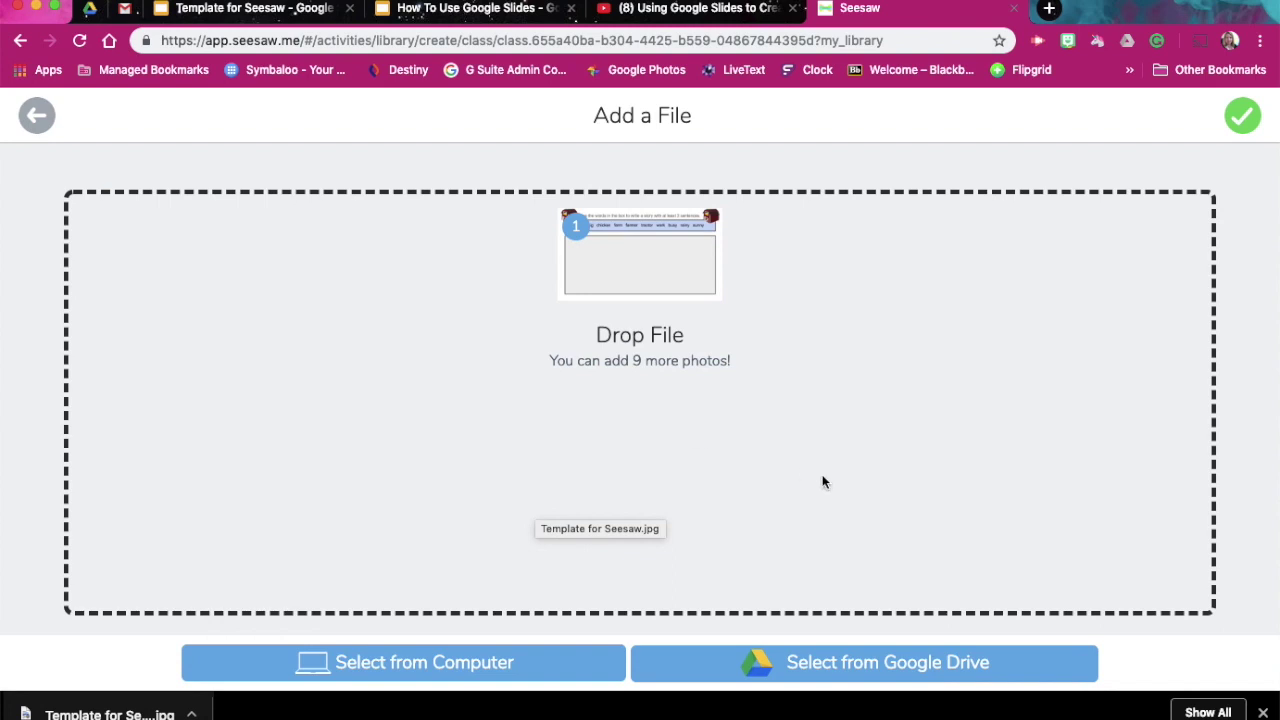
mouse_move(602, 289)
left_click(1242, 118)
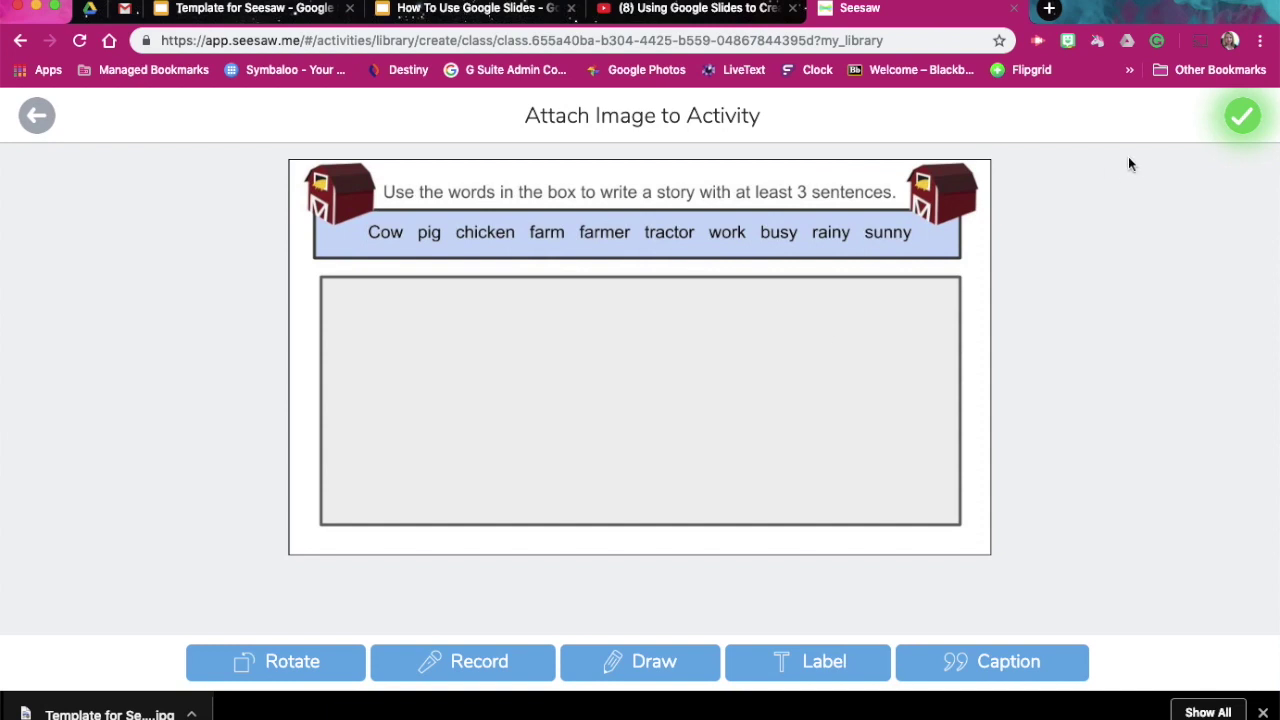
left_click(1240, 117)
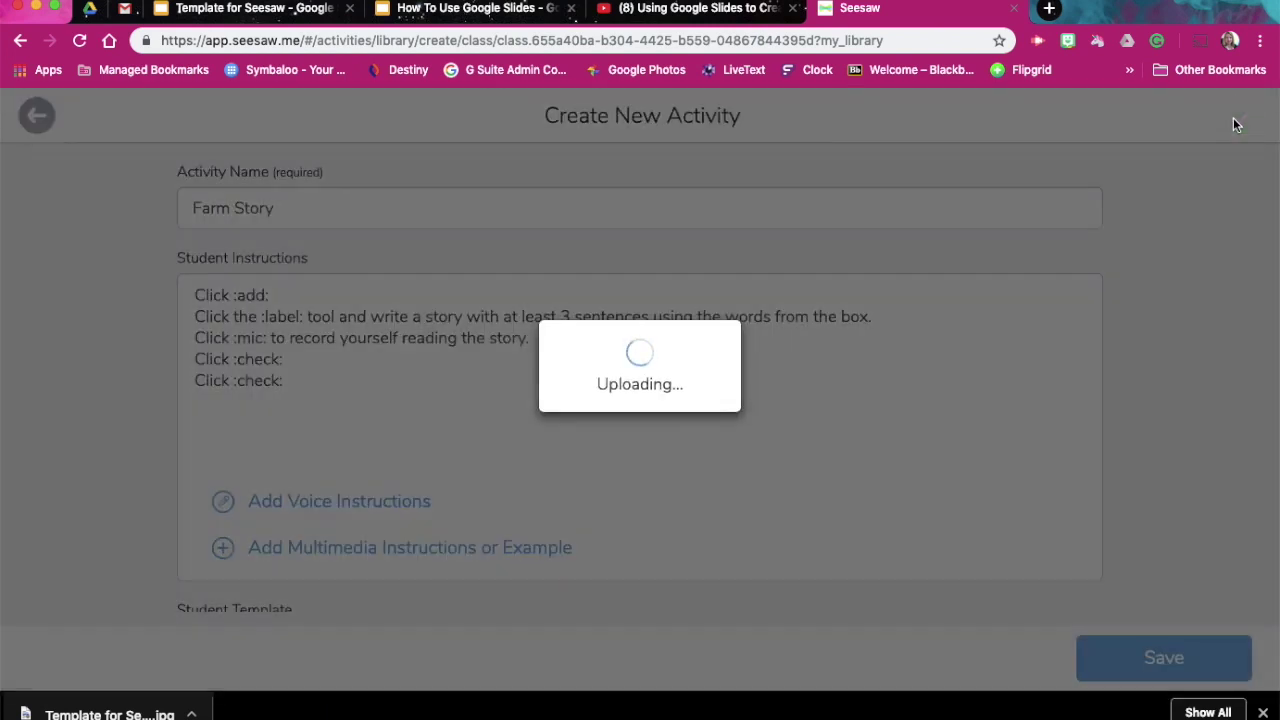
Step: Check the attached student template and save the Farm Story activity
scroll(806, 343, "down", 3)
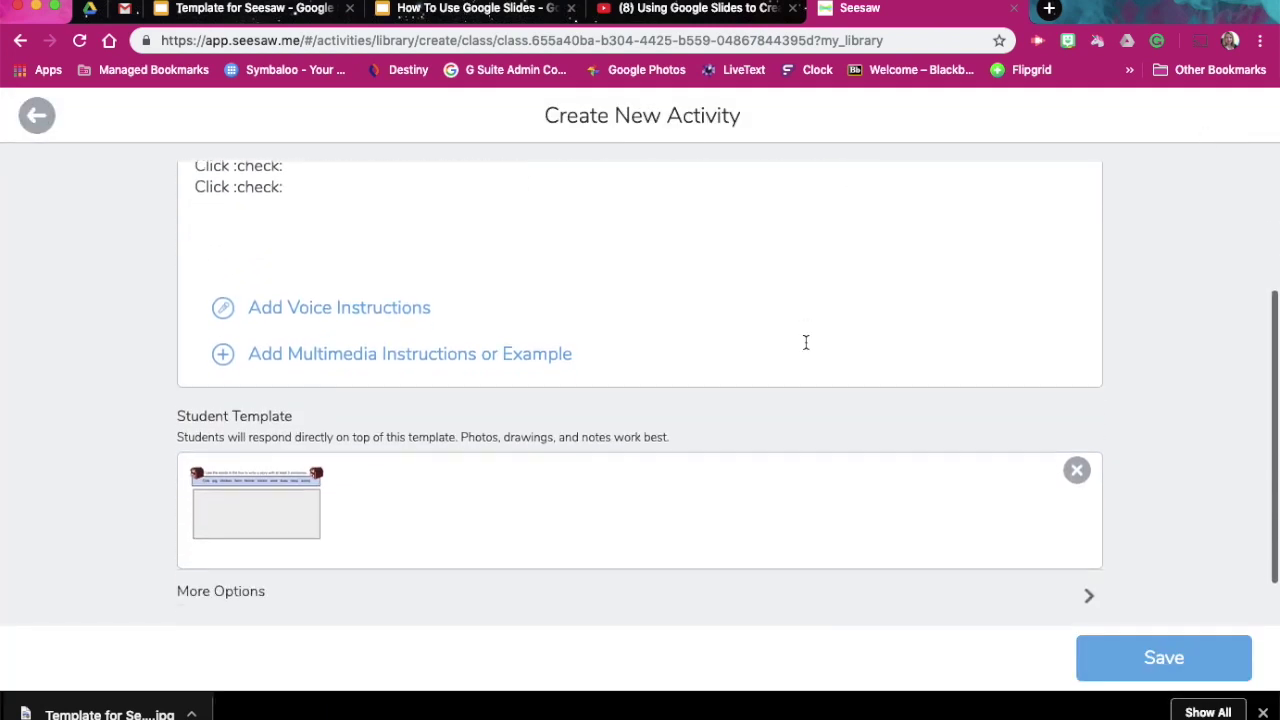
scroll(805, 342, "down", 1)
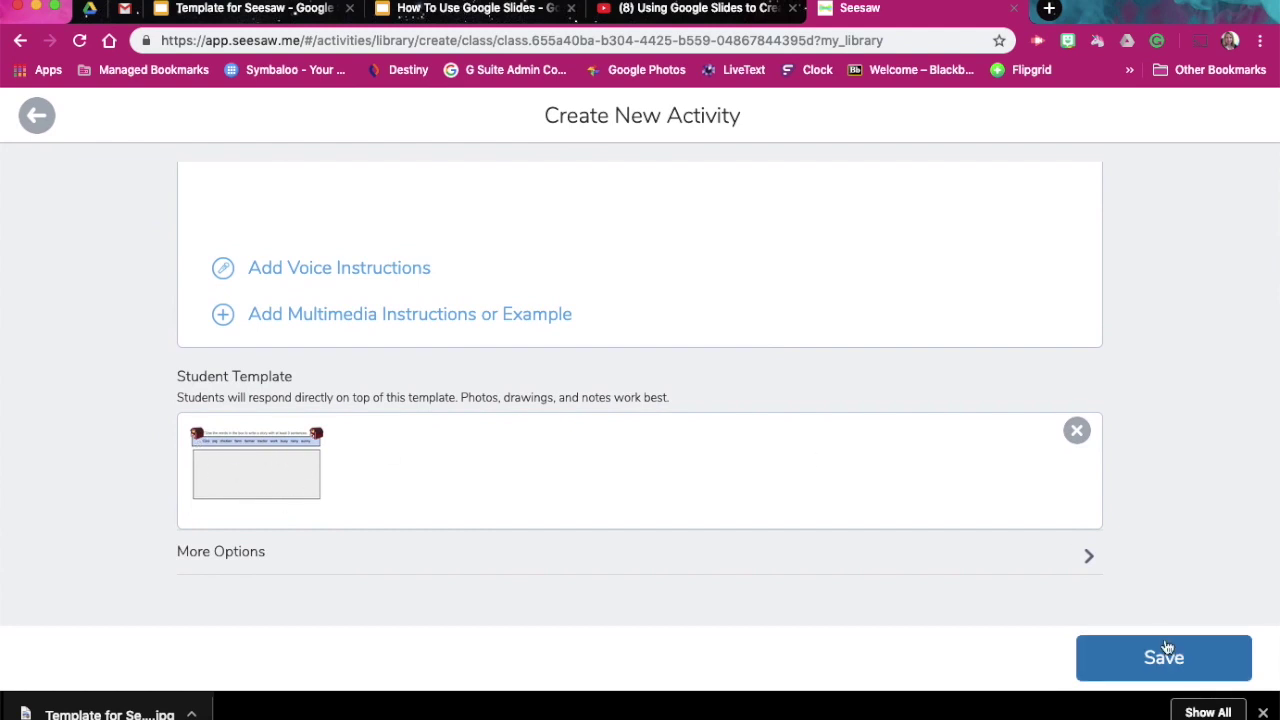
left_click(1166, 648)
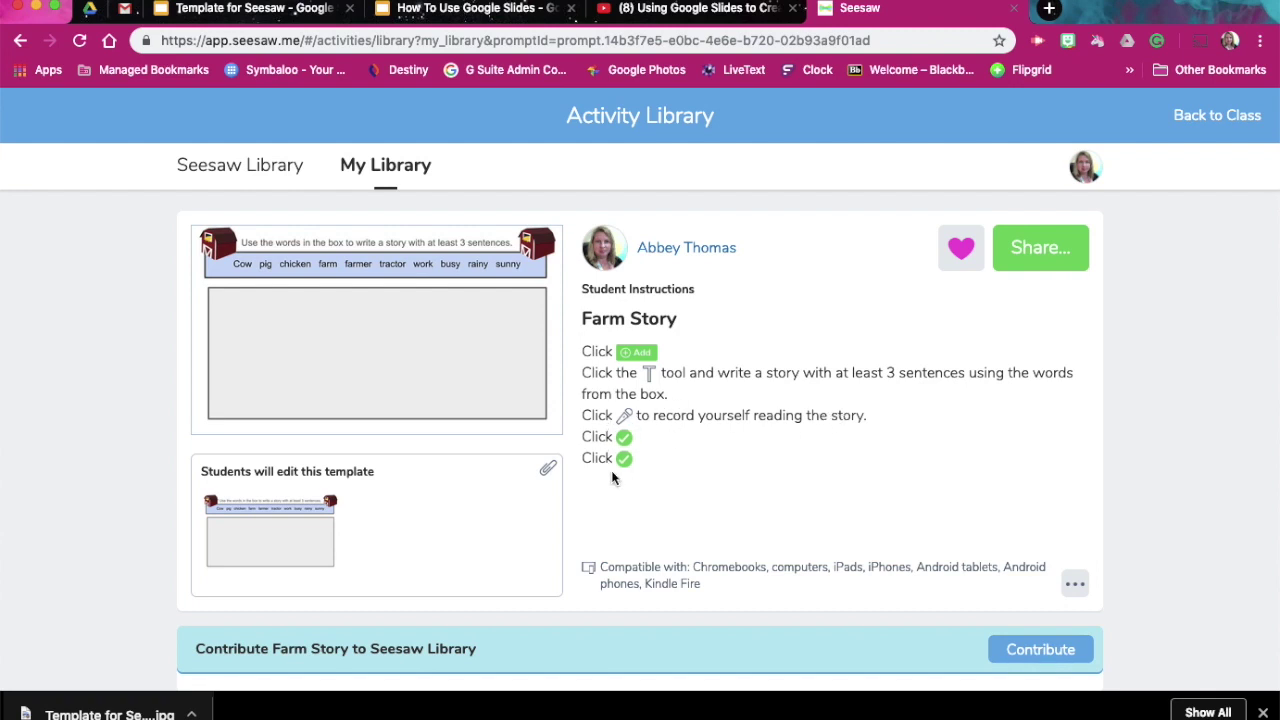
scroll(777, 446, "down", 1)
scroll(777, 446, "up", 1)
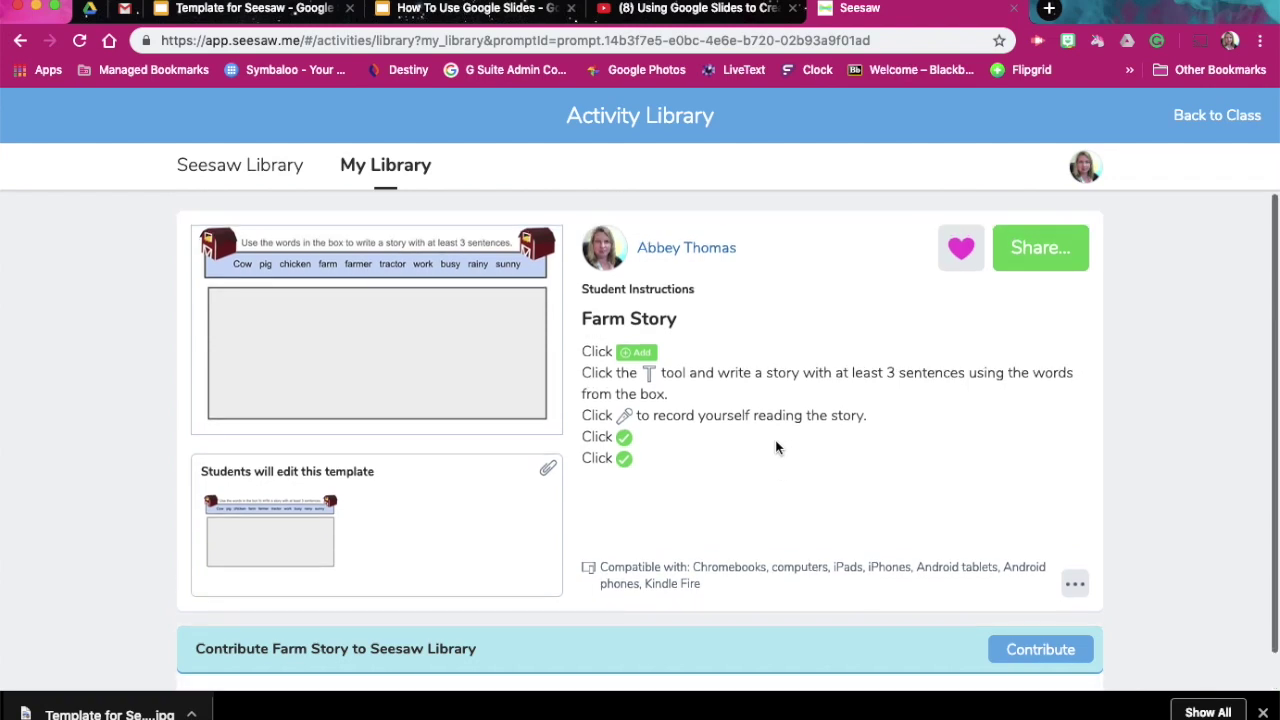